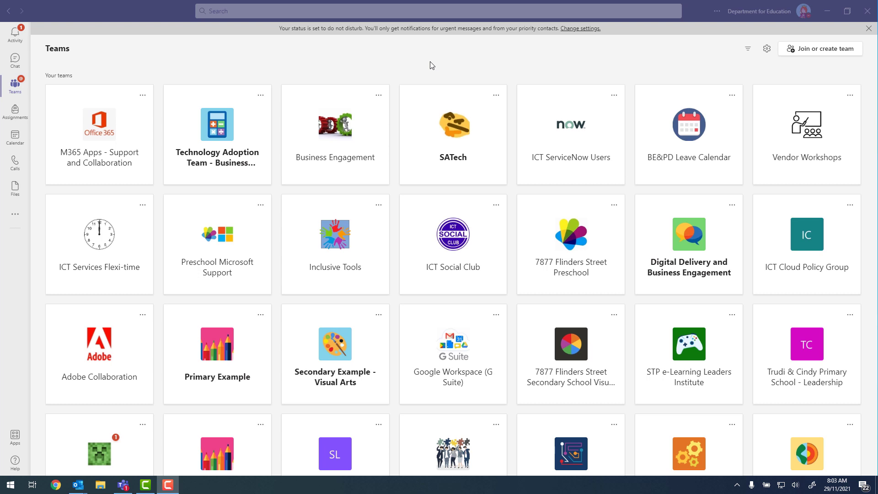
- Launch the OneDrive desktop app and sign in with the work account's email address
{"action": "left_click", "coordinate": [8, 488]}
{"action": "type", "text": "onedrive"}
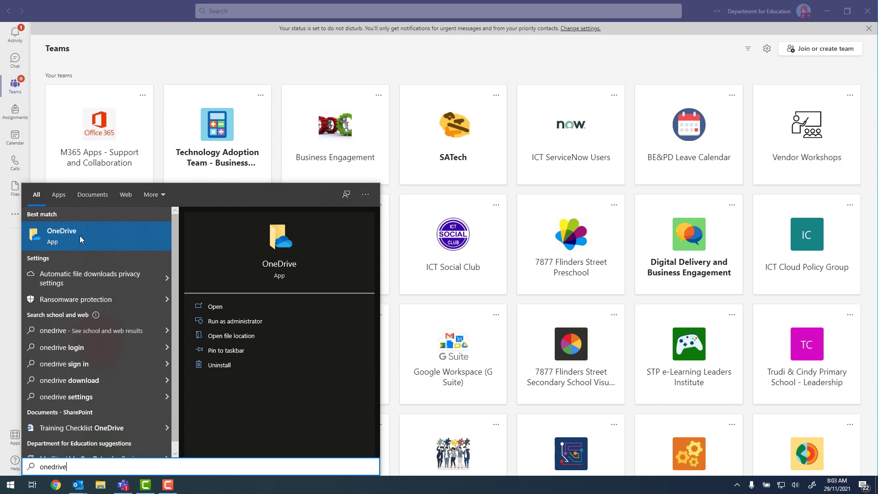
{"action": "left_click", "coordinate": [62, 240]}
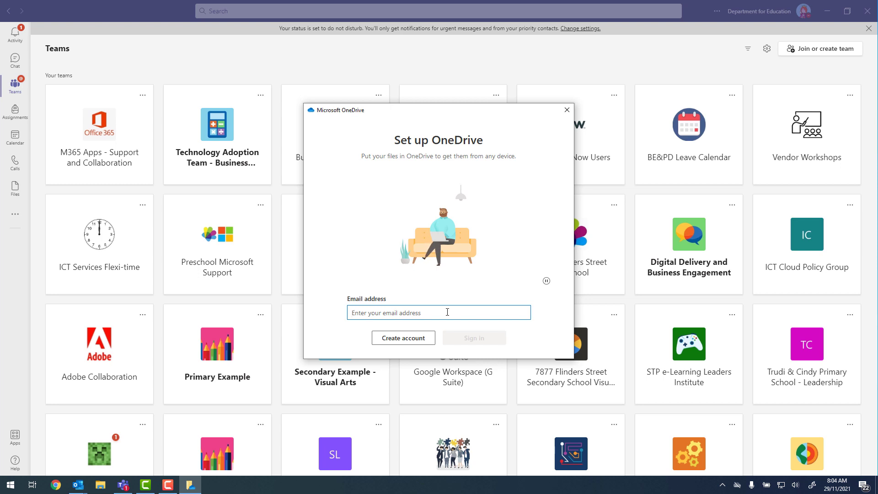
{"action": "key", "text": "ctrl+v"}
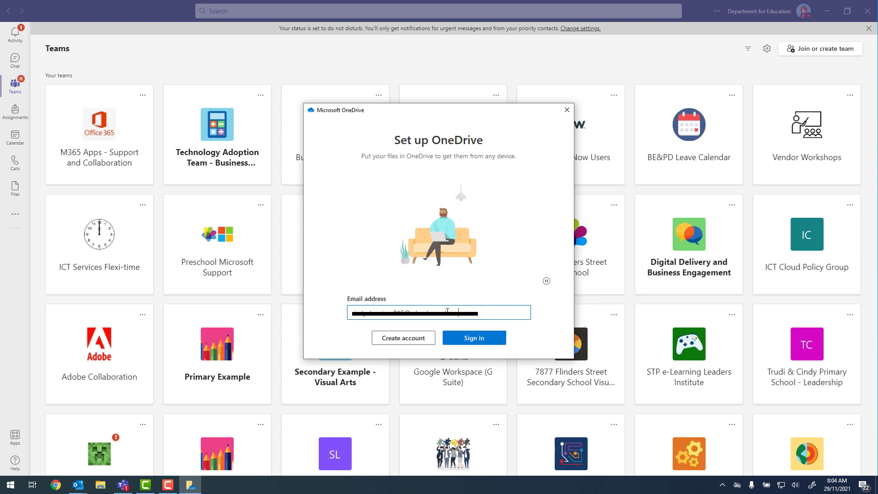
{"action": "left_click", "coordinate": [483, 342]}
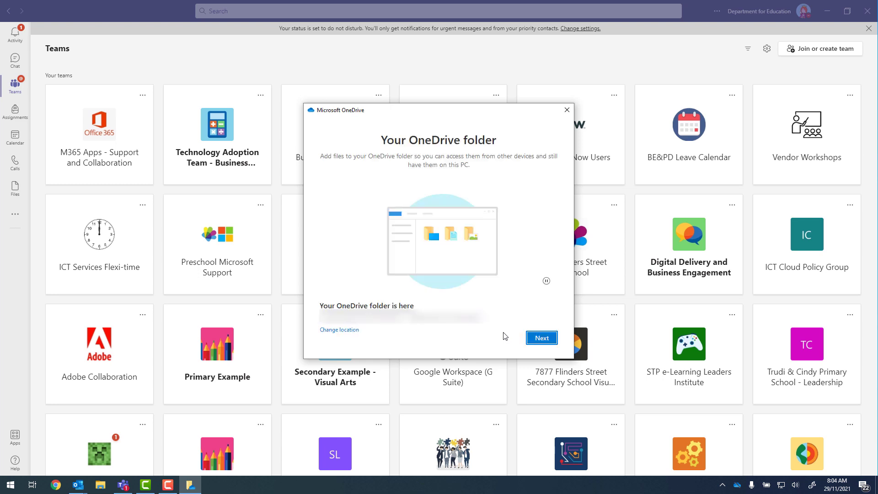
- Complete the OneDrive setup using the existing folder on this PC, postpone the mobile app, and briefly open the OneDrive folder
{"action": "left_click", "coordinate": [543, 340]}
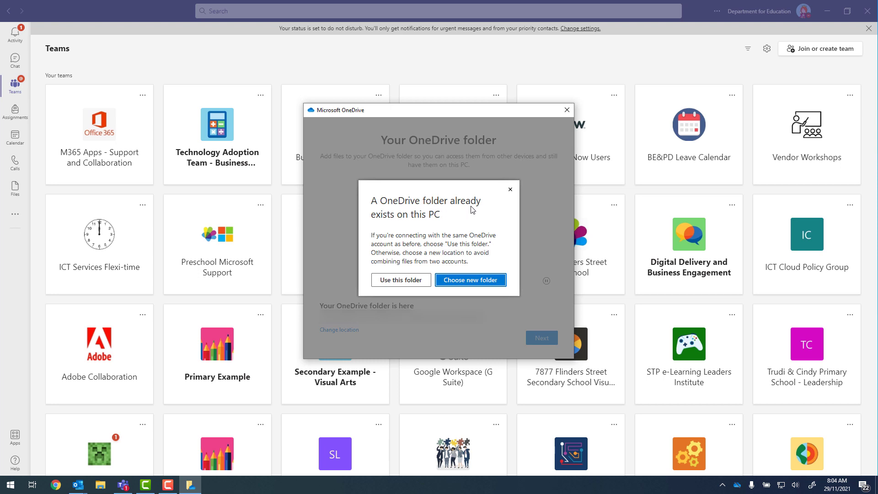
{"action": "left_click", "coordinate": [400, 283]}
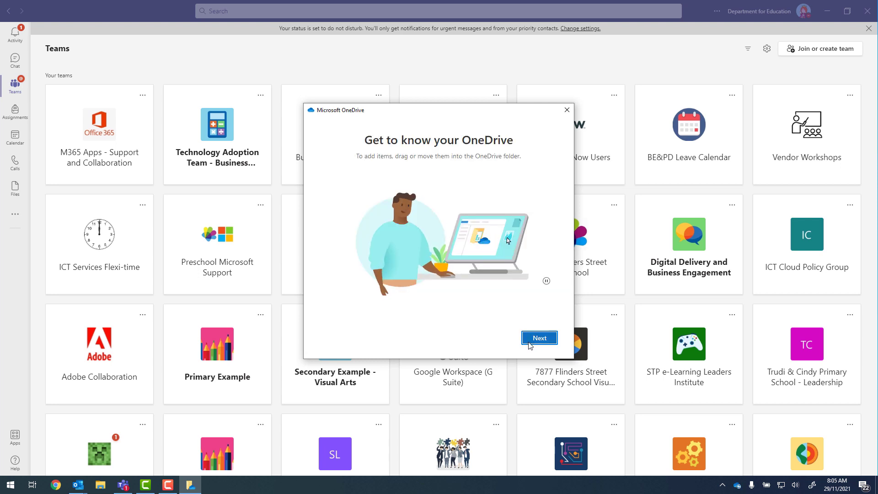
{"action": "left_click", "coordinate": [529, 343]}
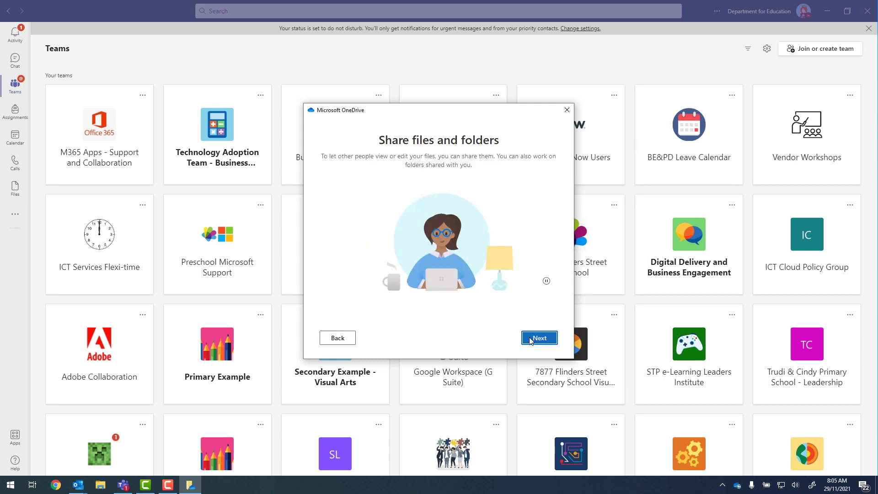
{"action": "left_click", "coordinate": [530, 339]}
{"action": "left_click", "coordinate": [530, 339]}
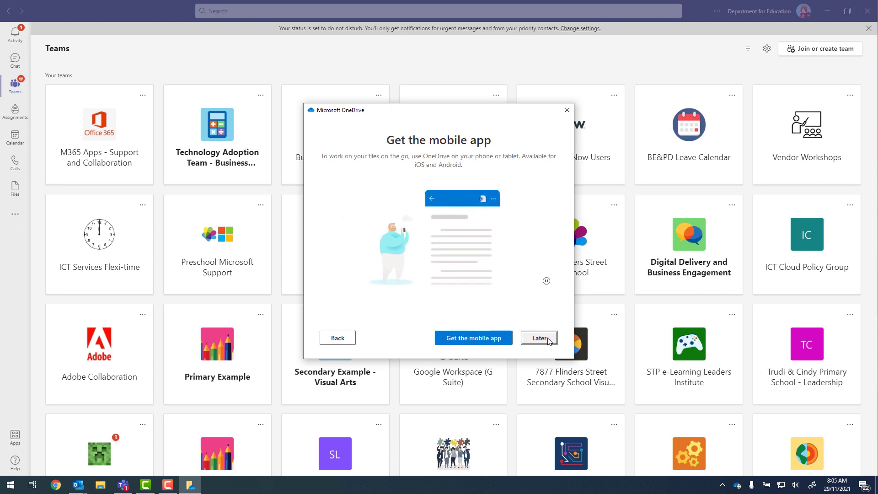
{"action": "left_click", "coordinate": [550, 341]}
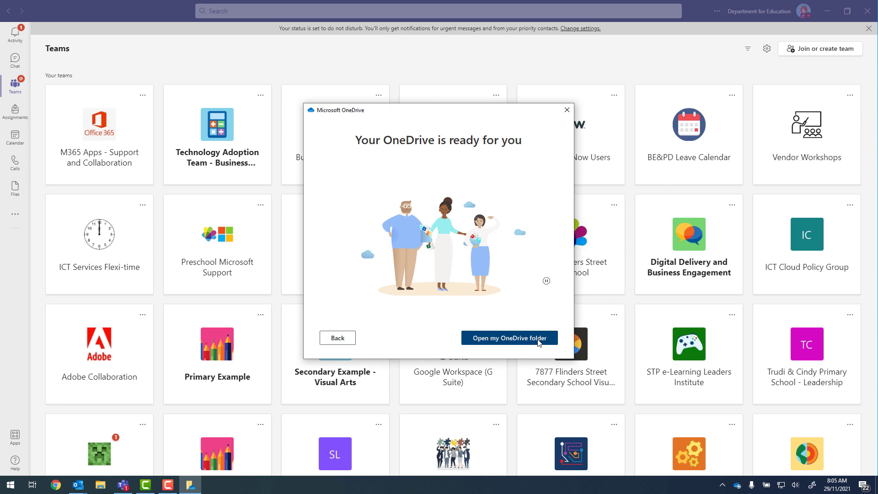
{"action": "left_click", "coordinate": [538, 341]}
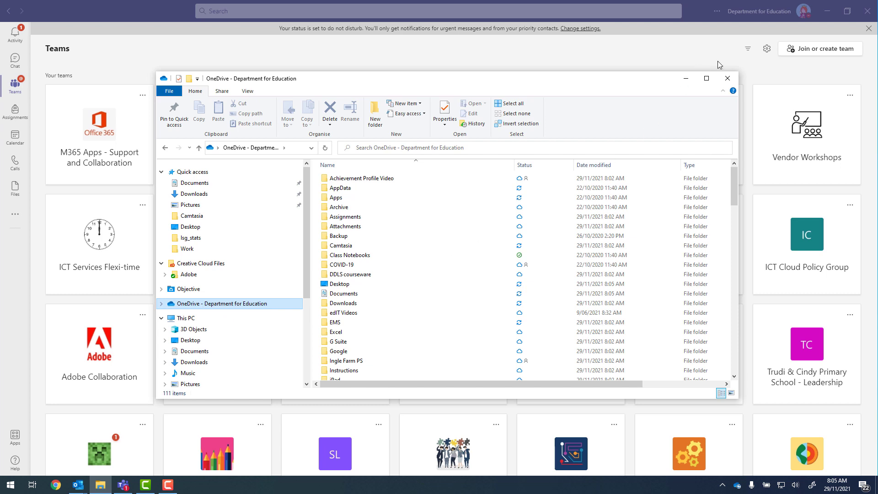
{"action": "left_click", "coordinate": [727, 78]}
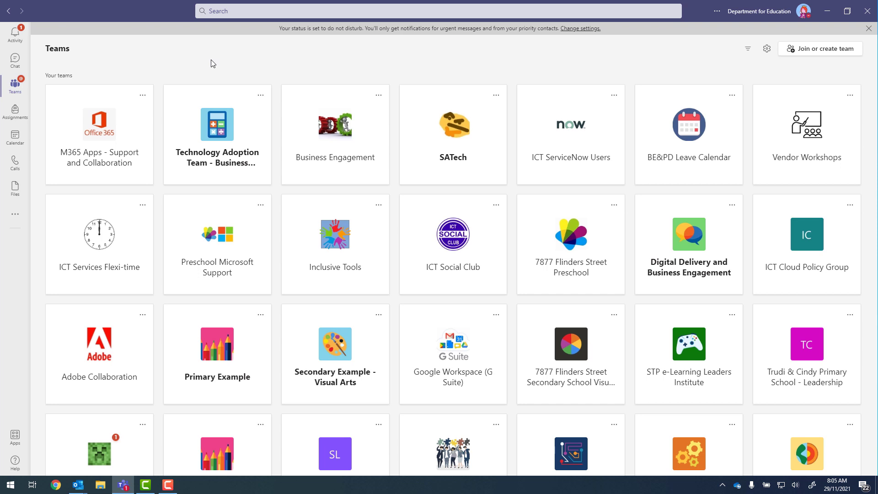
- Sync the General channel's files of the M365 Apps - Support and Collaboration team to the computer
{"action": "left_click", "coordinate": [106, 154]}
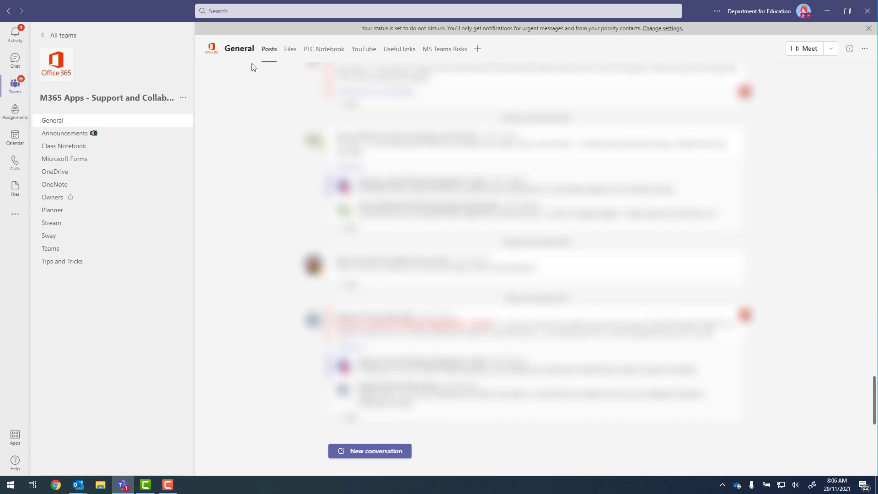
{"action": "left_click", "coordinate": [290, 51]}
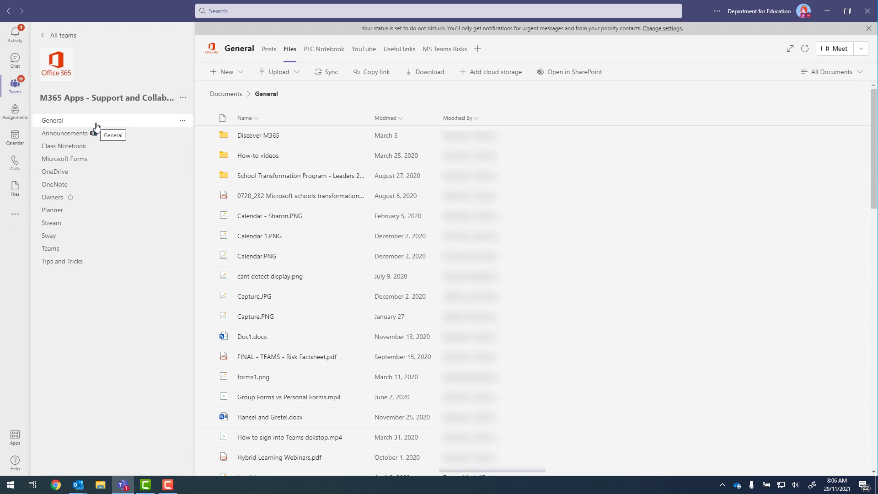
{"action": "left_click", "coordinate": [327, 74]}
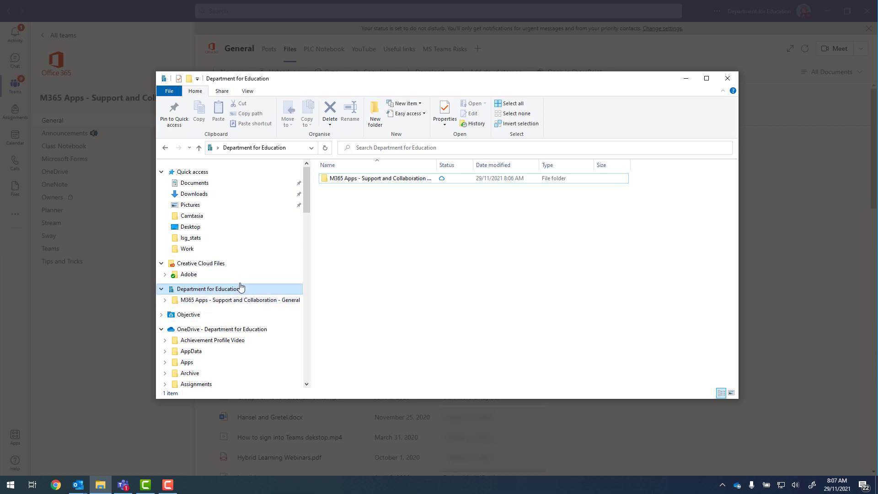
- Open the synced M365 Apps - Support and Collaboration - General folder and check OneDrive's sync activity
{"action": "left_click", "coordinate": [344, 180]}
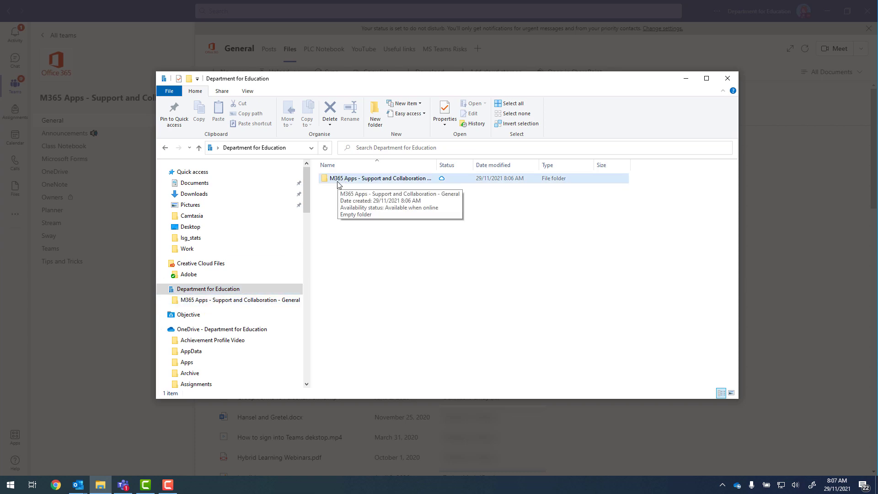
{"action": "left_click_drag", "start_coordinate": [438, 165], "coordinate": [470, 167]}
{"action": "double_click", "coordinate": [435, 182]}
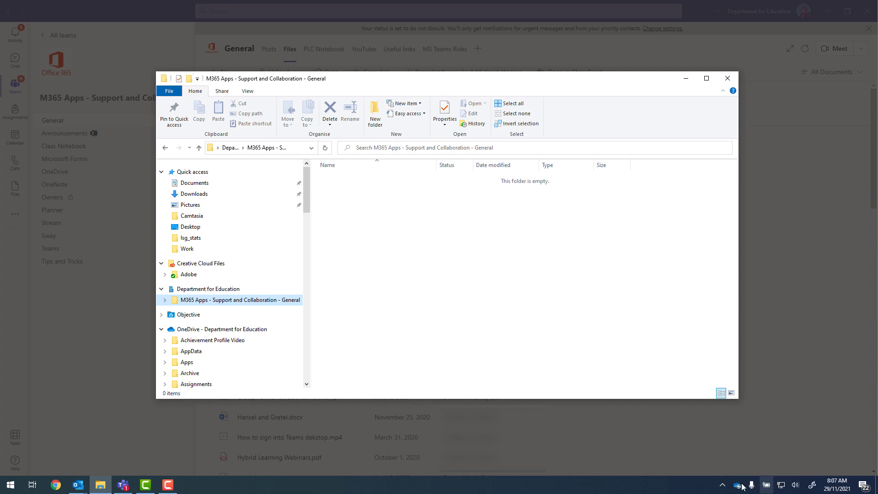
{"action": "left_click", "coordinate": [738, 486]}
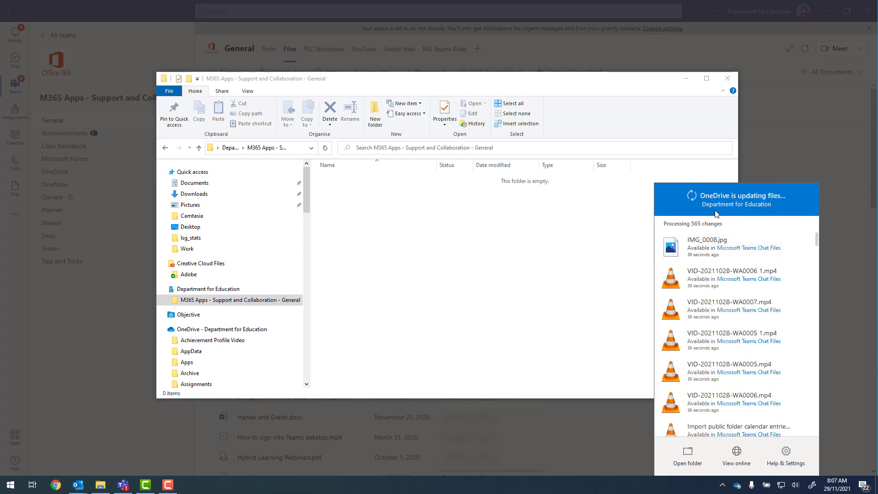
{"action": "left_click", "coordinate": [456, 224]}
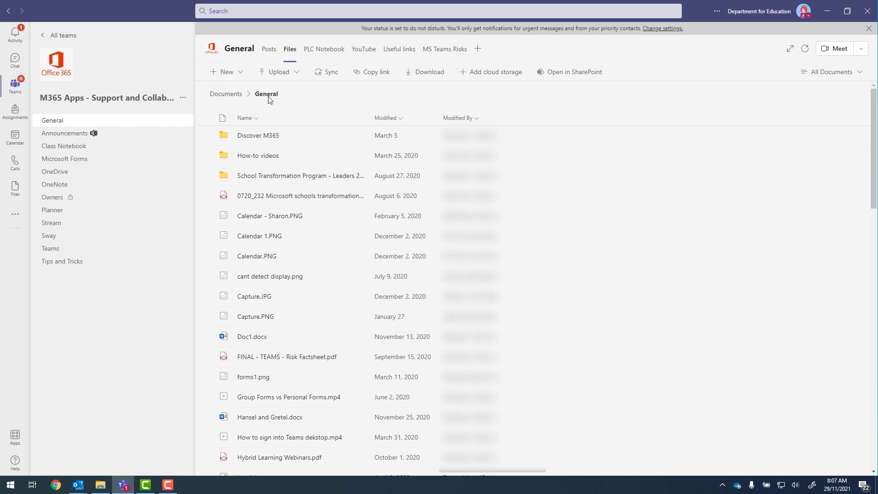
- Sync the team's whole Documents library from the level above General and open its synced folder under Department for Education
{"action": "left_click", "coordinate": [225, 97]}
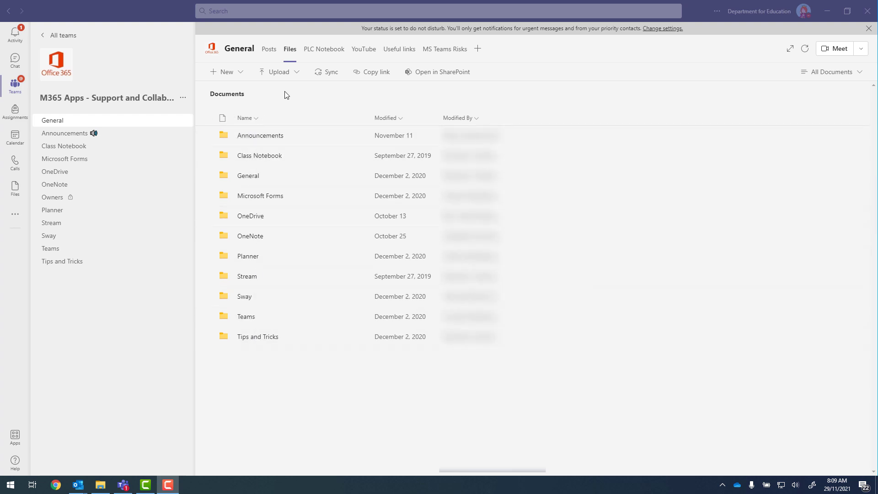
{"action": "left_click", "coordinate": [331, 73]}
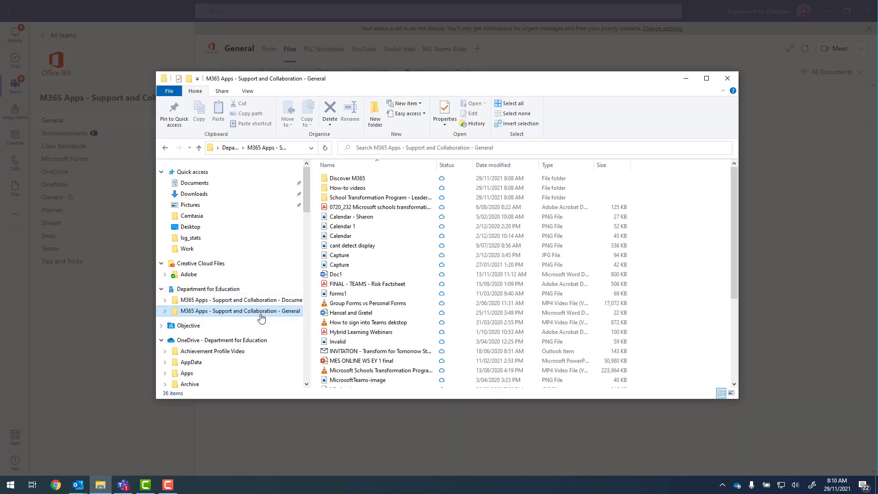
{"action": "left_click", "coordinate": [224, 289]}
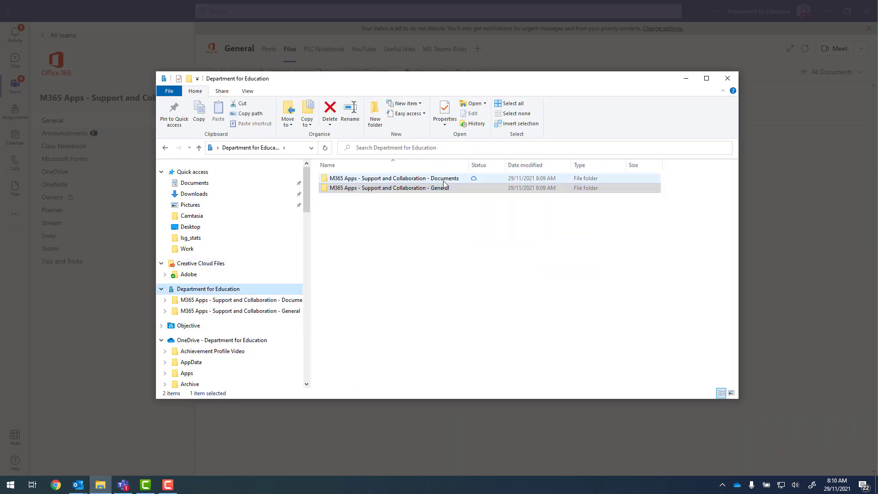
{"action": "double_click", "coordinate": [423, 179]}
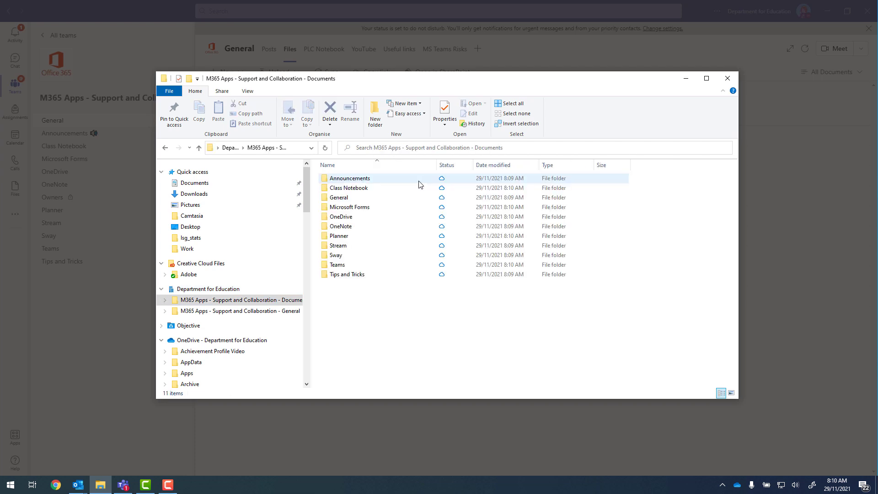
- Delete the separately synced M365 Apps - Support and Collaboration - General folder from Department for Education and return to the team's files
{"action": "left_click", "coordinate": [284, 313]}
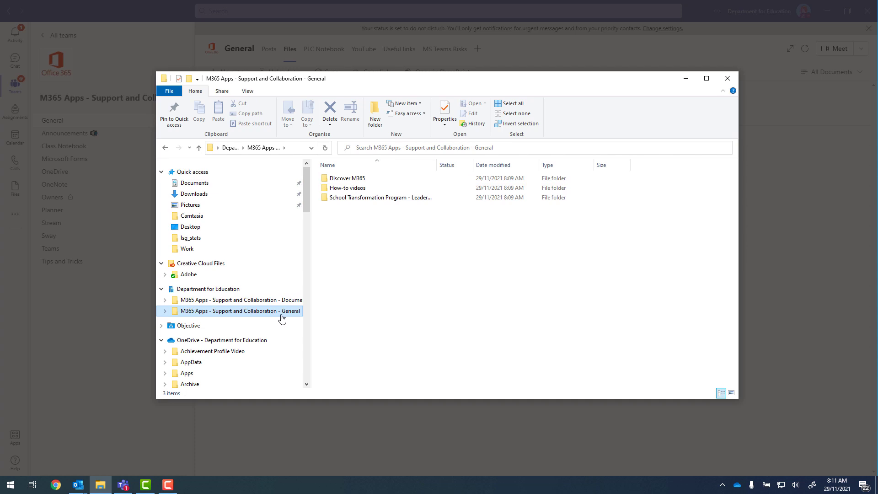
{"action": "left_click", "coordinate": [192, 291]}
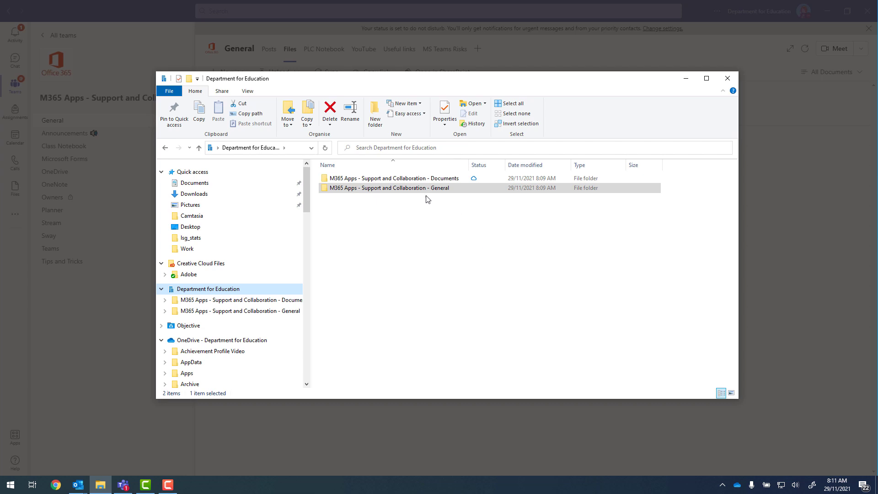
{"action": "left_click", "coordinate": [470, 187]}
{"action": "right_click", "coordinate": [447, 192]}
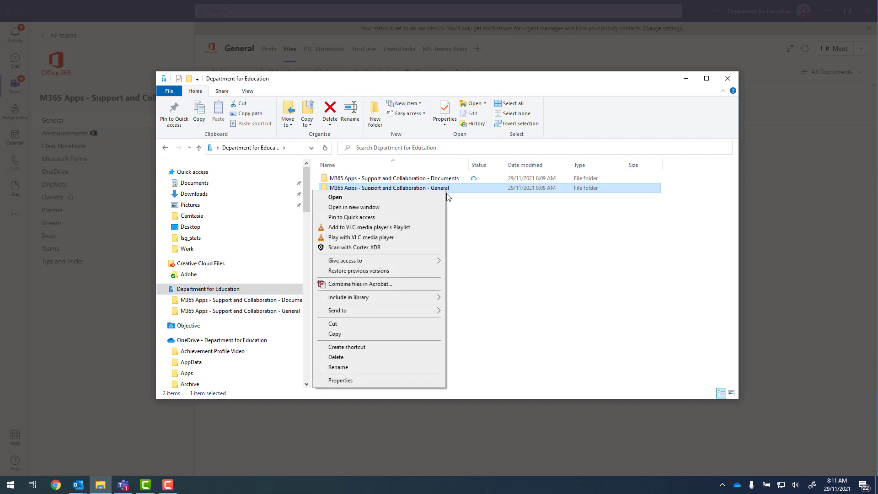
{"action": "left_click", "coordinate": [371, 358]}
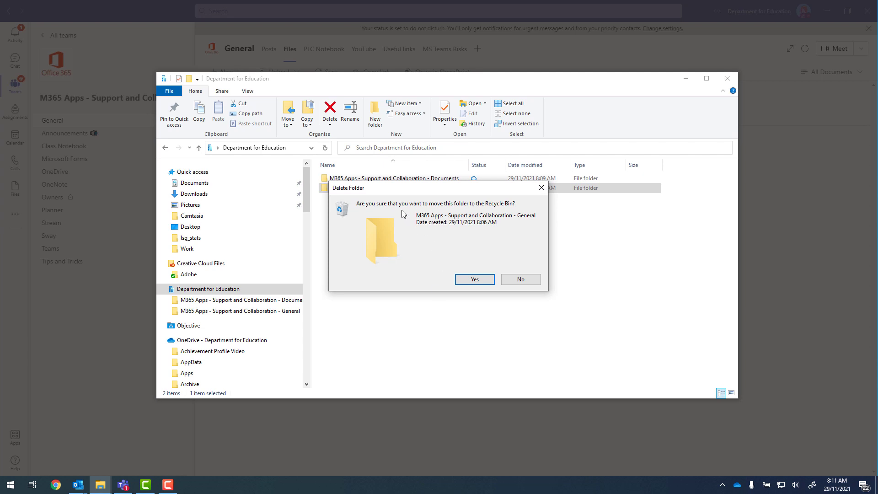
{"action": "left_click", "coordinate": [475, 280]}
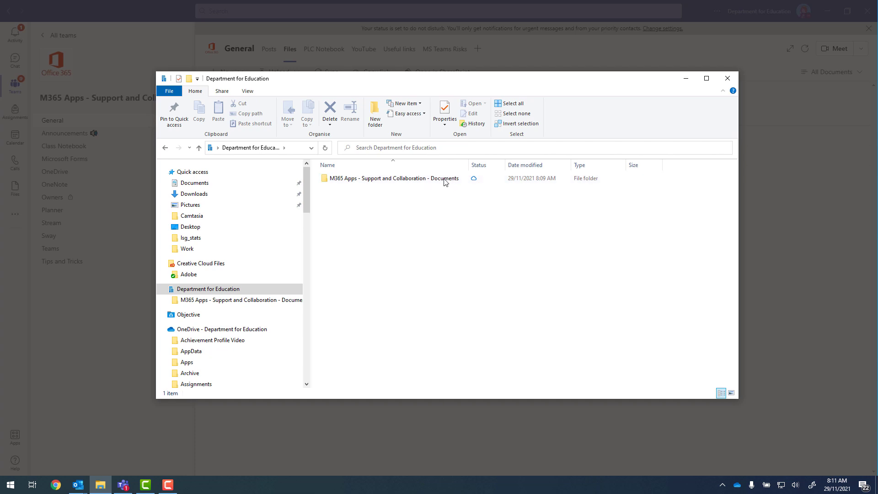
{"action": "mouse_move", "coordinate": [443, 185]}
{"action": "left_click", "coordinate": [726, 80]}
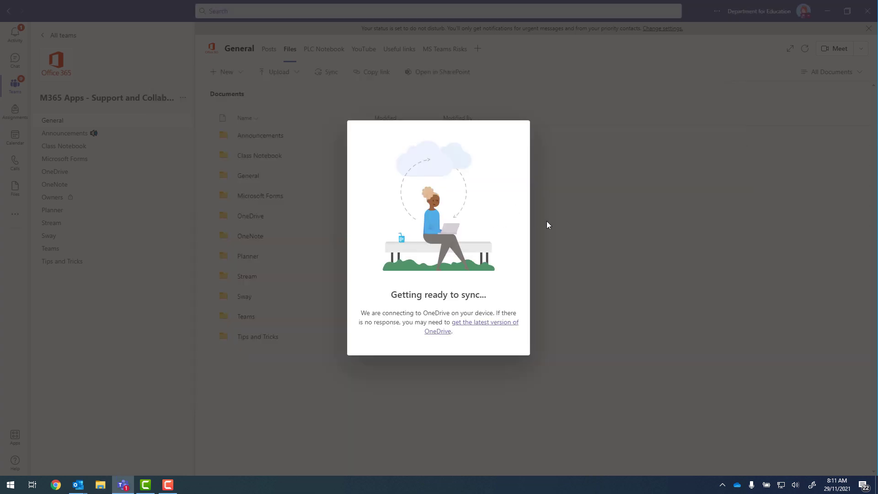
{"action": "left_click", "coordinate": [403, 392]}
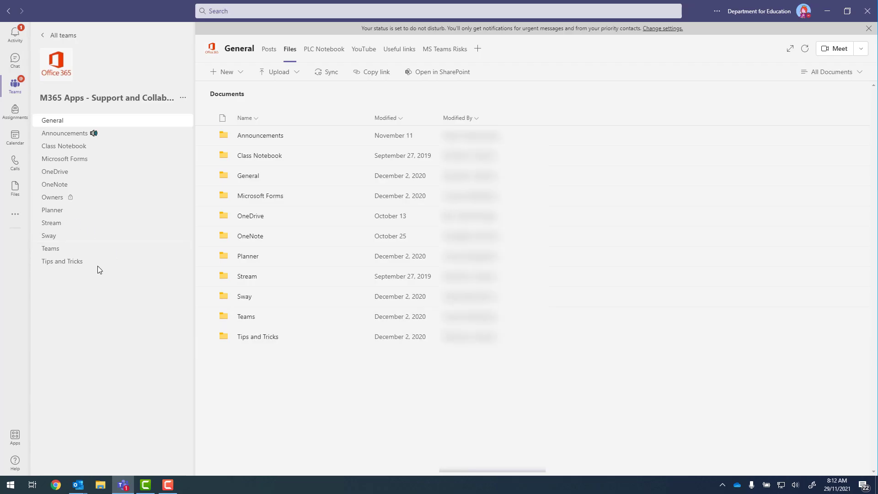
- Sync the private Owners channel's files and widen the Name column in the folder listing to show full folder names
{"action": "left_click", "coordinate": [51, 199]}
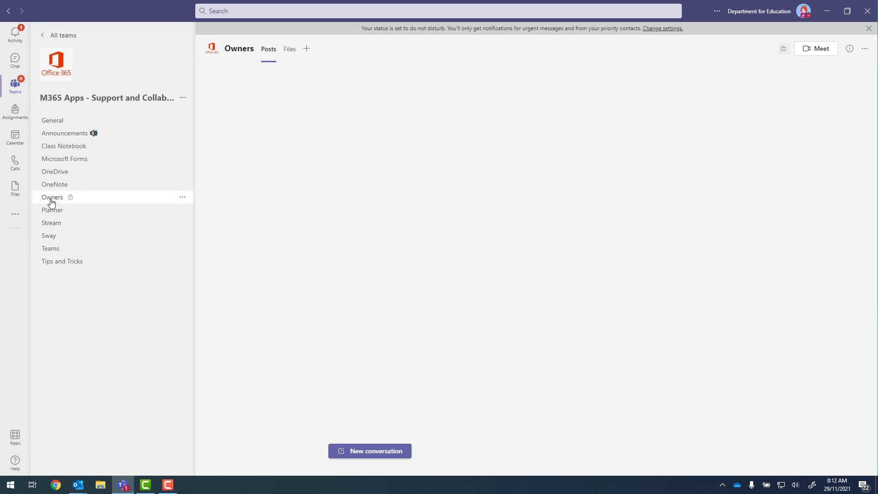
{"action": "left_click", "coordinate": [291, 50]}
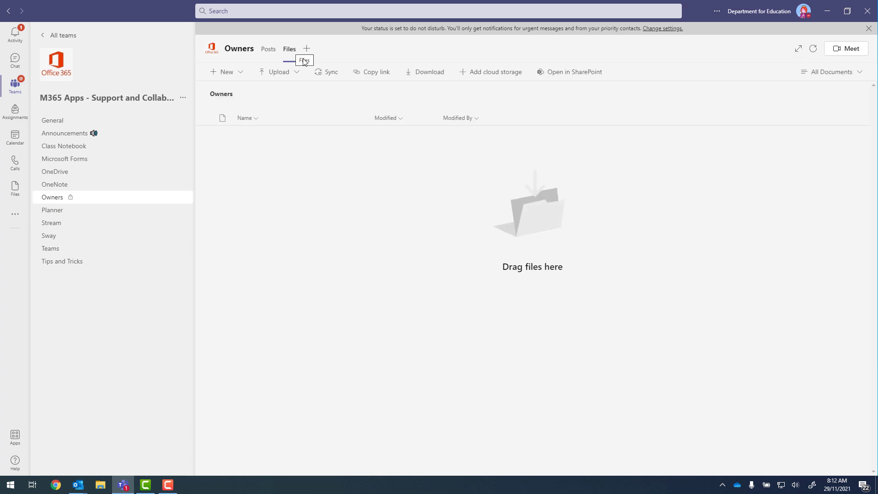
{"action": "left_click", "coordinate": [330, 76]}
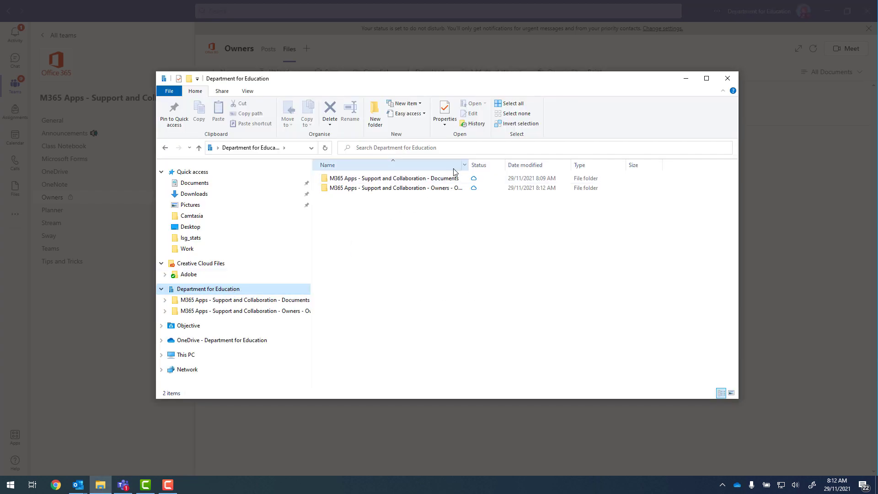
{"action": "left_click_drag", "start_coordinate": [468, 165], "coordinate": [521, 164]}
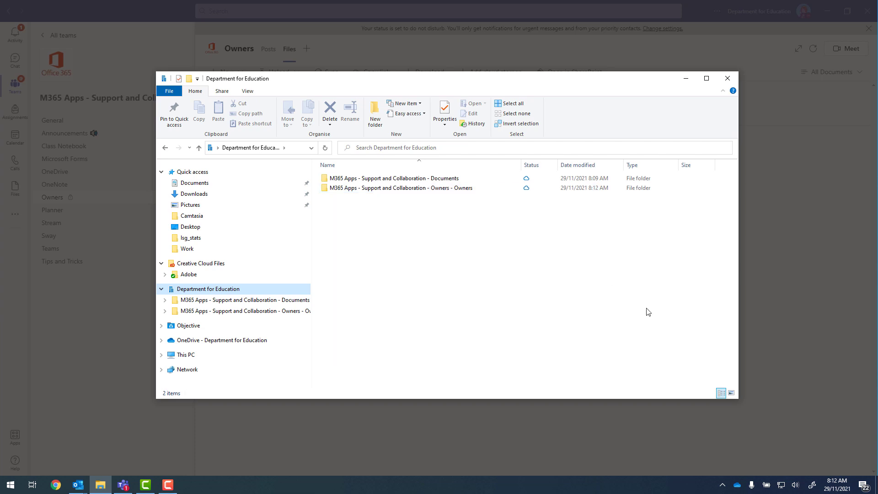
- Stop syncing the M365 Apps - Support and Collaboration - Owners - Owners library in OneDrive's account settings
{"action": "left_click", "coordinate": [738, 488]}
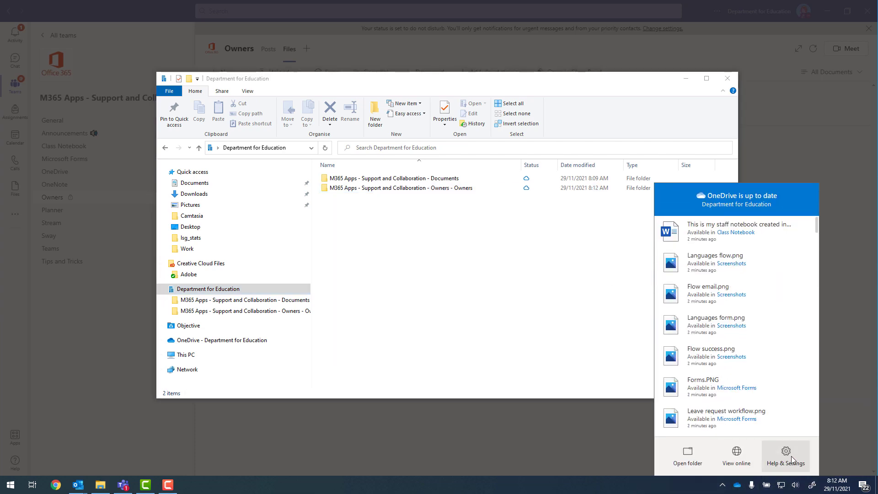
{"action": "left_click", "coordinate": [792, 459]}
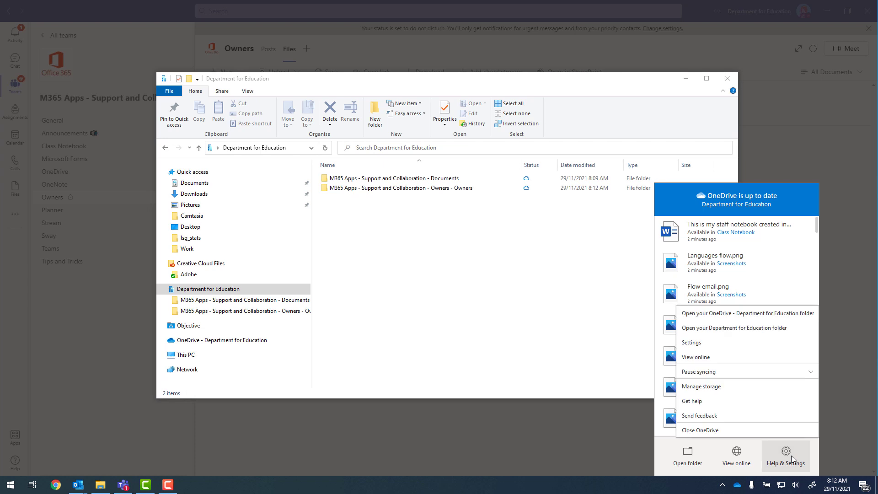
{"action": "left_click", "coordinate": [710, 343]}
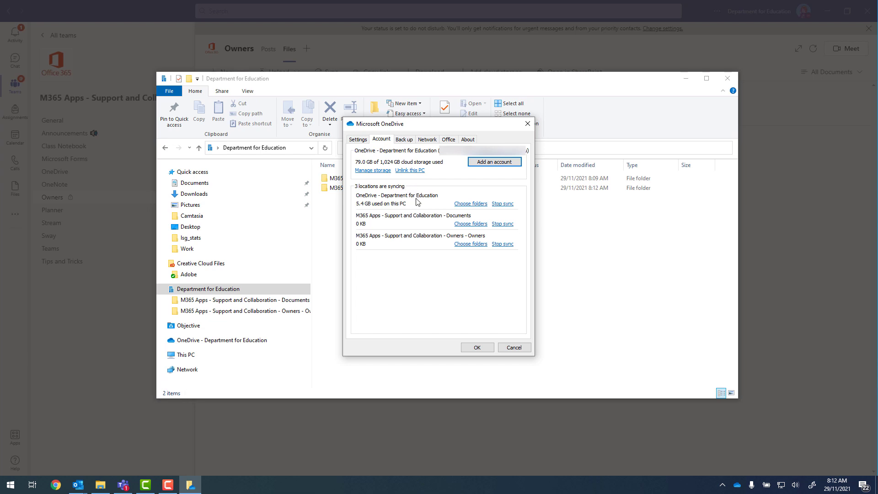
{"action": "left_click", "coordinate": [505, 245]}
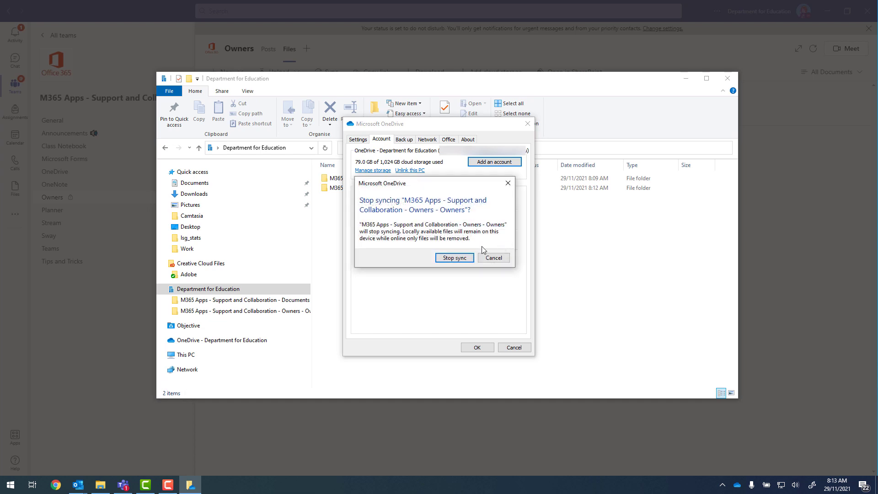
{"action": "left_click", "coordinate": [450, 258]}
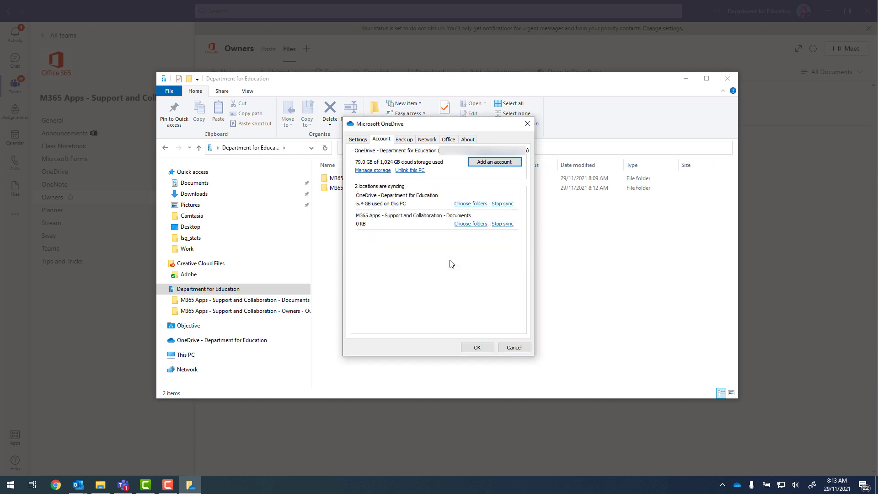
{"action": "left_click", "coordinate": [486, 349]}
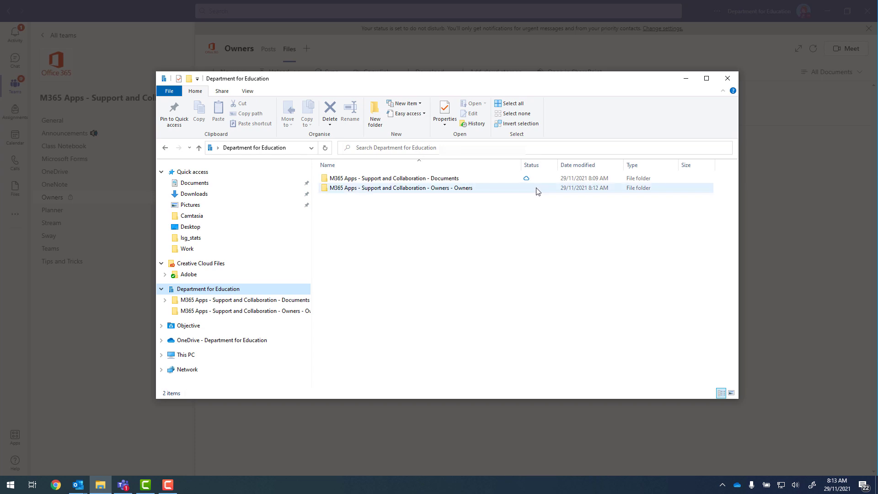
- Delete the leftover M365 Apps - Support and Collaboration - Owners - Owners folder from Department for Education
{"action": "left_click", "coordinate": [410, 190]}
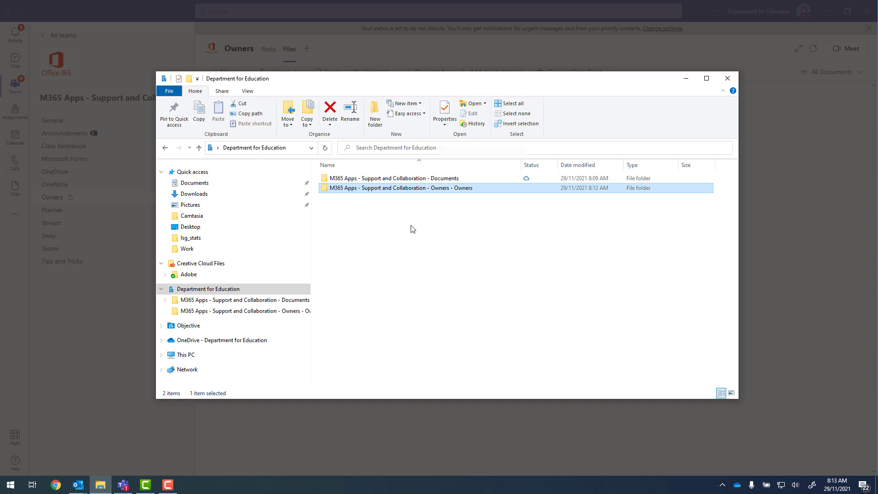
{"action": "key", "text": "Delete"}
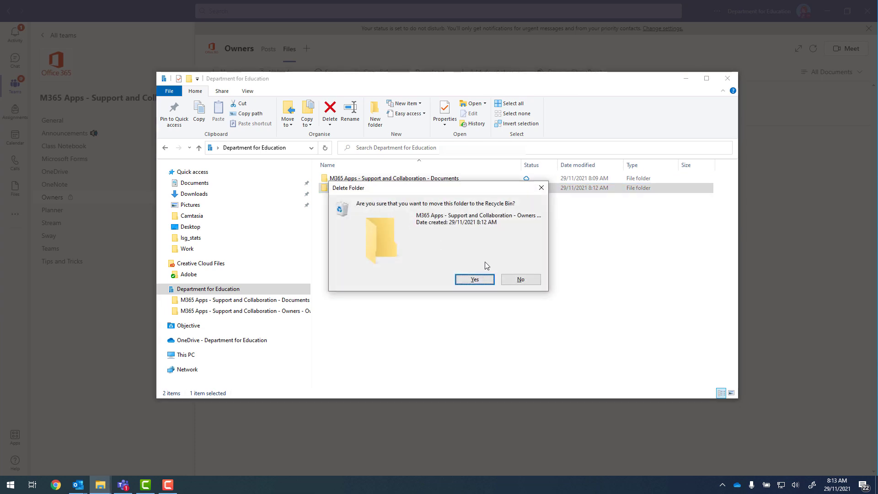
{"action": "left_click", "coordinate": [475, 279]}
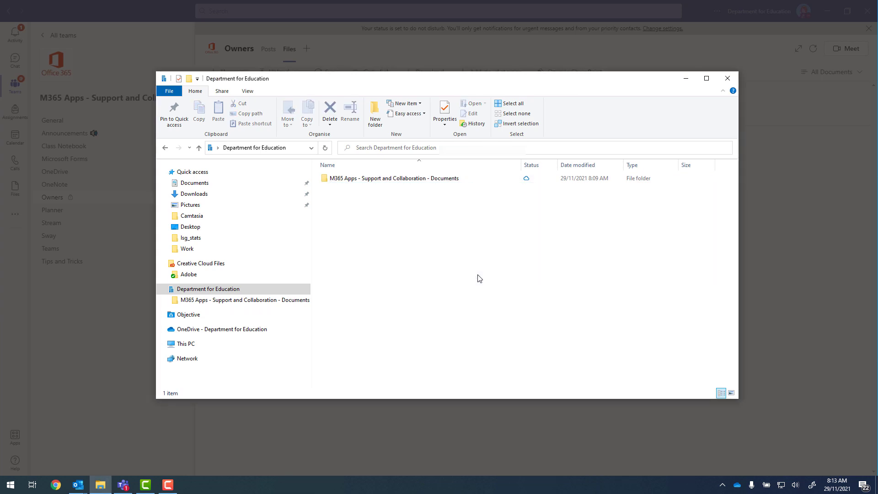